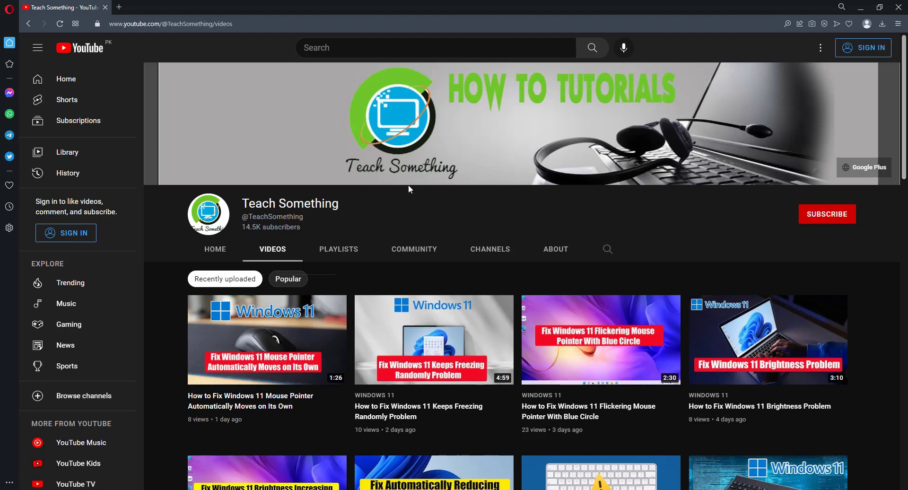
# Search Windows for "device manager" and open Device Manager
pyautogui.press('super+s')
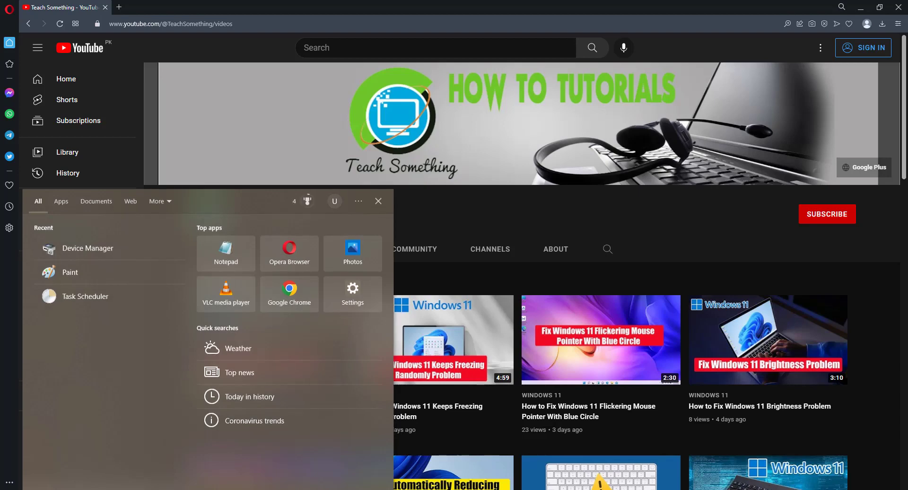
pyautogui.write('d')
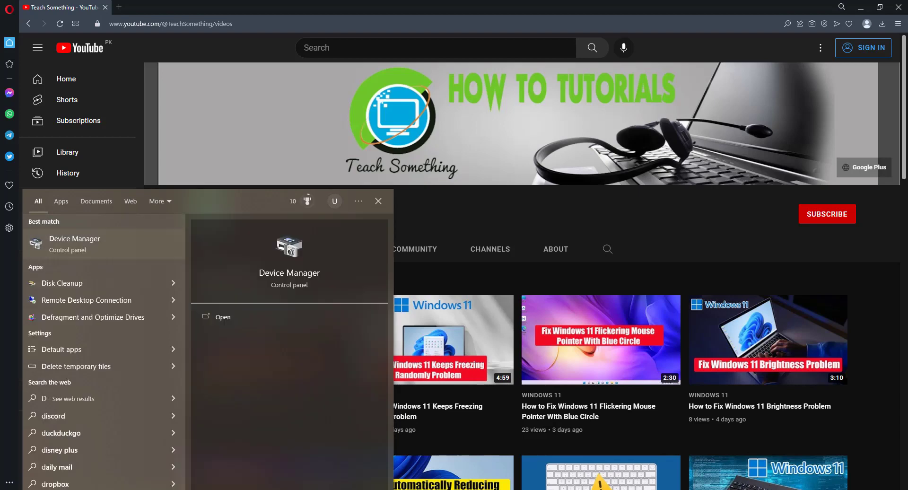
pyautogui.write('evice')
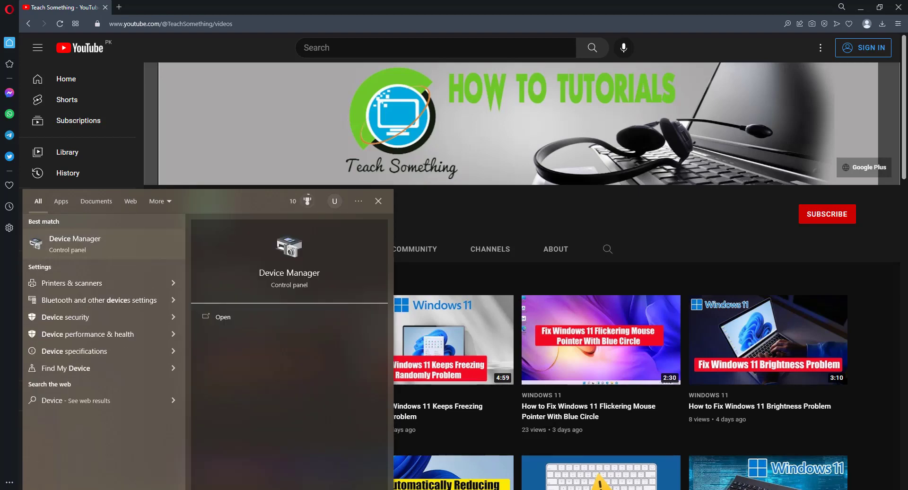
pyautogui.write(' manager')
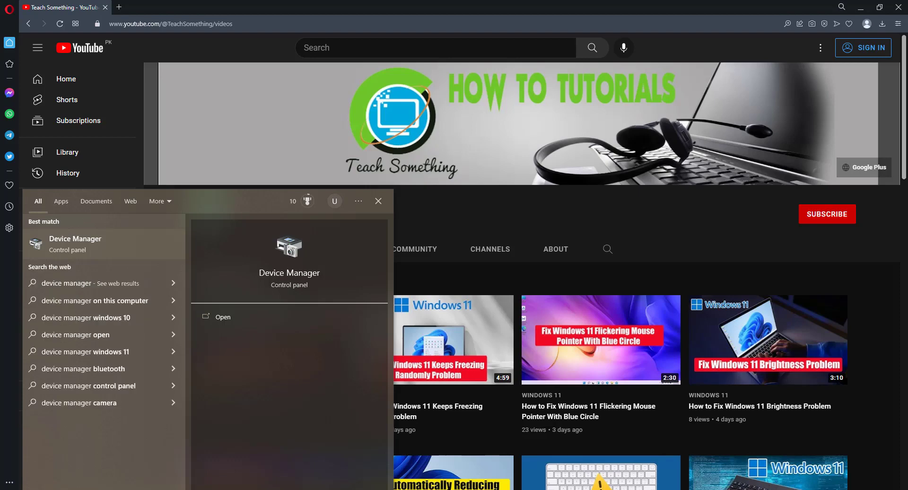
pyautogui.click(82, 247)
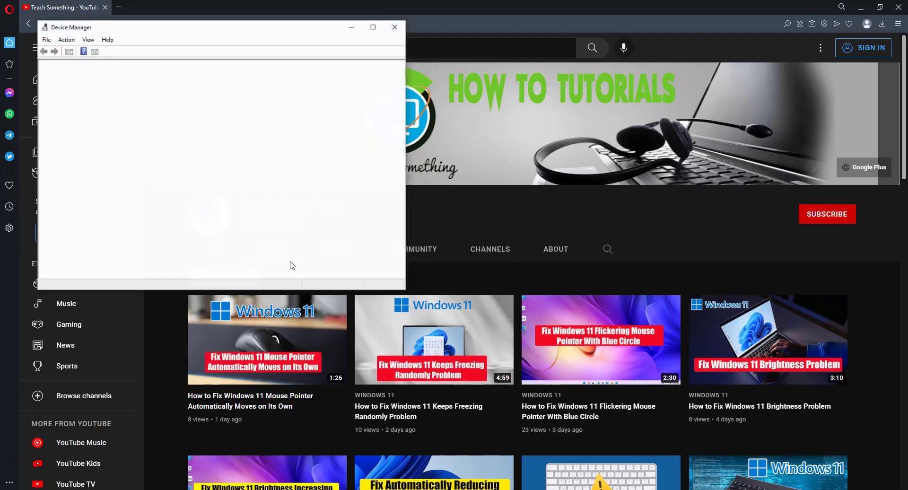
# Run an automatic driver search for the Intel(R) HD Graphics display adapter
pyautogui.click(72, 125)
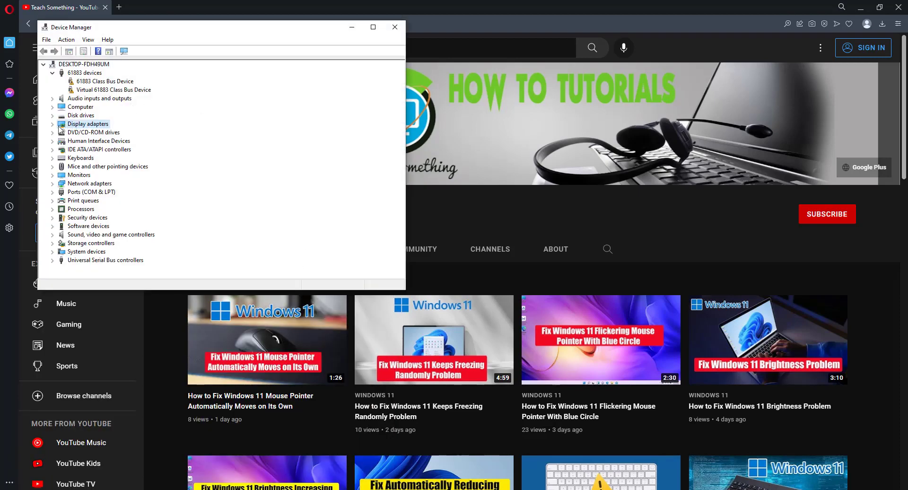
pyautogui.click(53, 125)
pyautogui.click(112, 133)
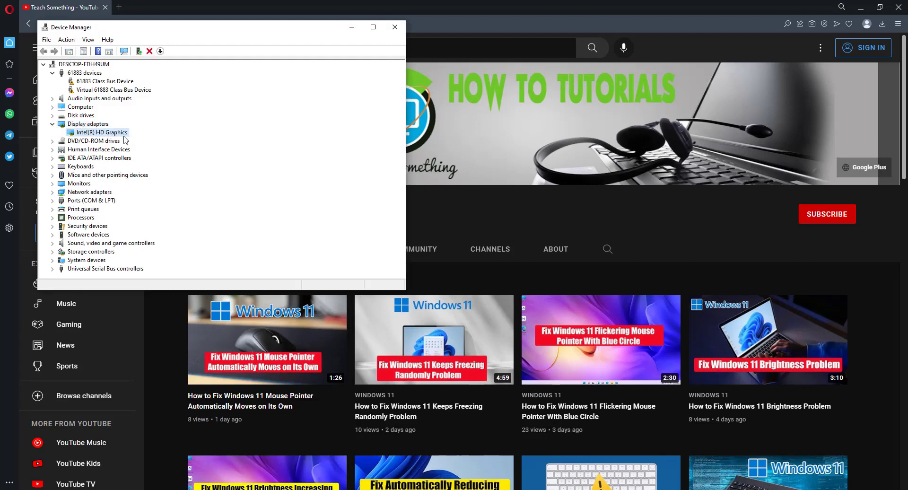
pyautogui.rightClick(112, 134)
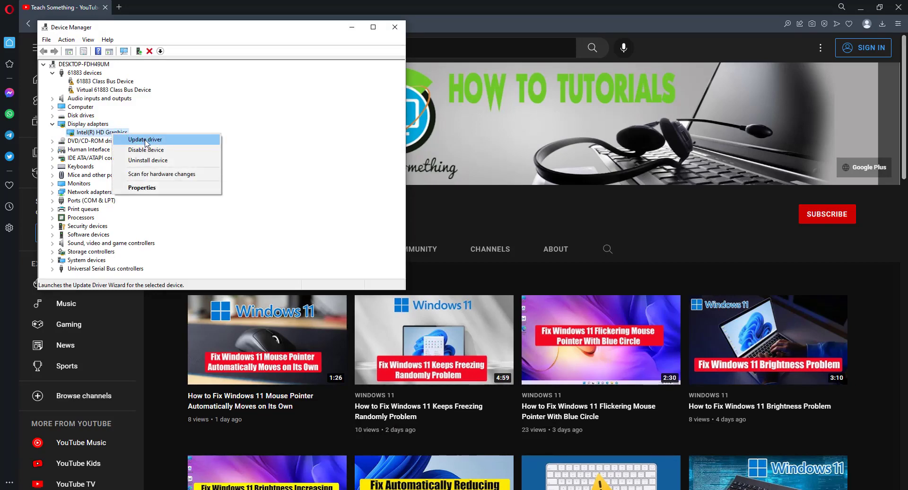
pyautogui.click(146, 141)
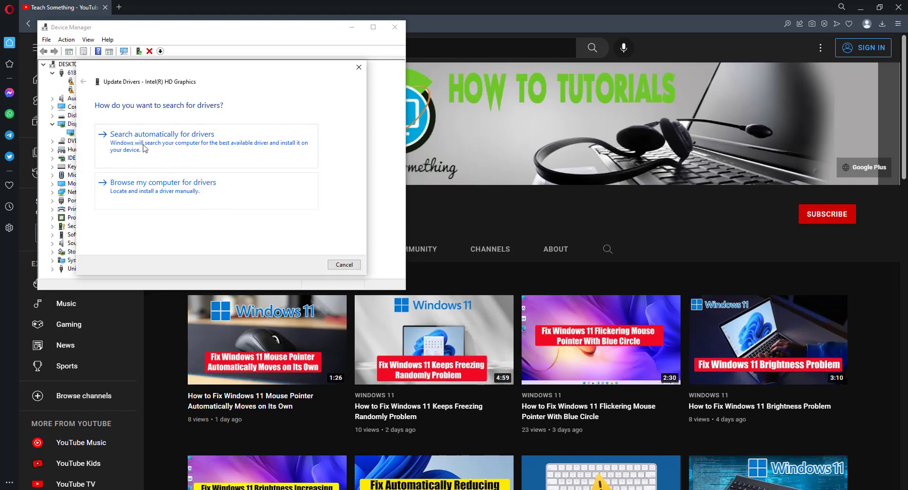
pyautogui.click(202, 148)
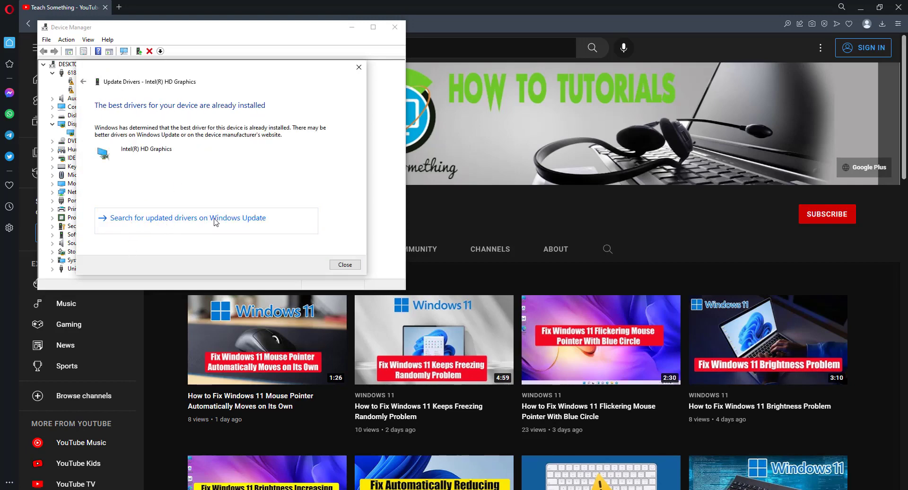
# Check Windows Update for updated drivers, and close the Settings and Device Manager windows
pyautogui.click(247, 221)
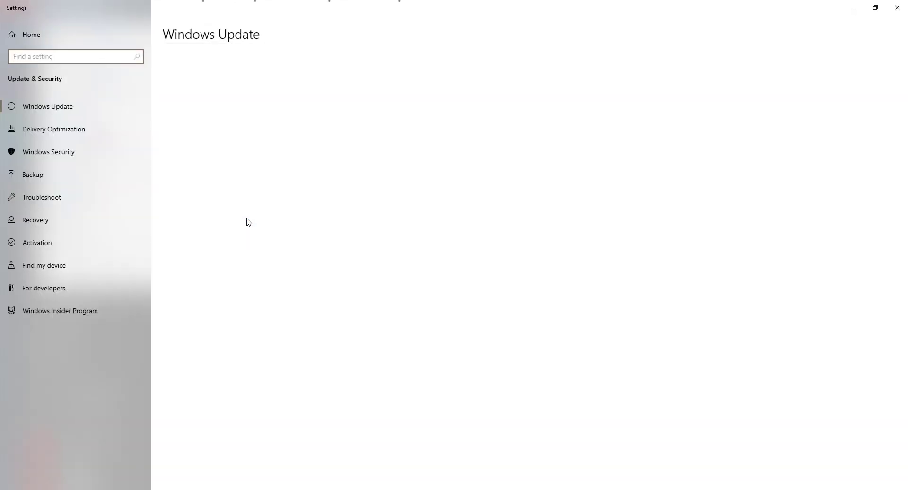
pyautogui.click(193, 124)
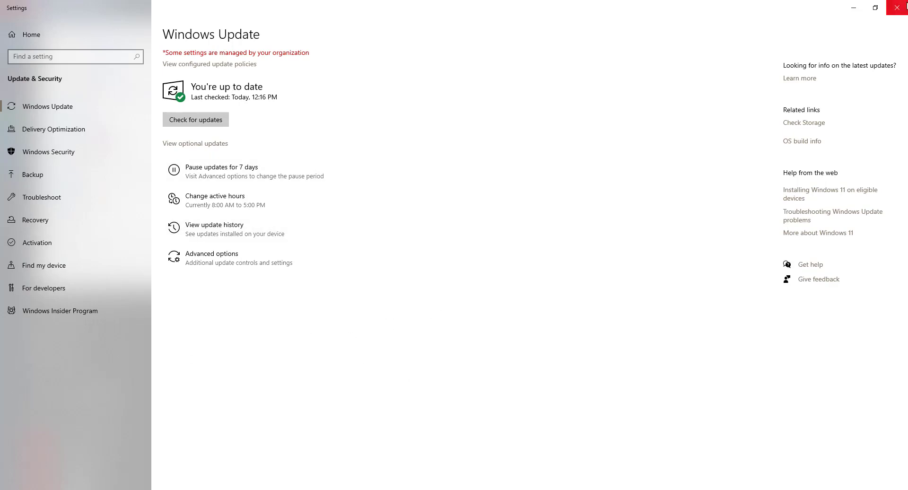
pyautogui.click(897, 8)
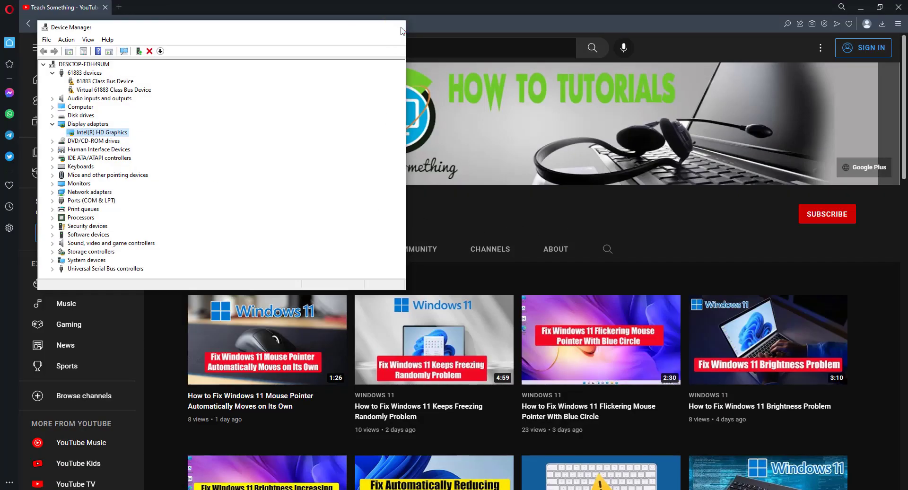
pyautogui.click(395, 27)
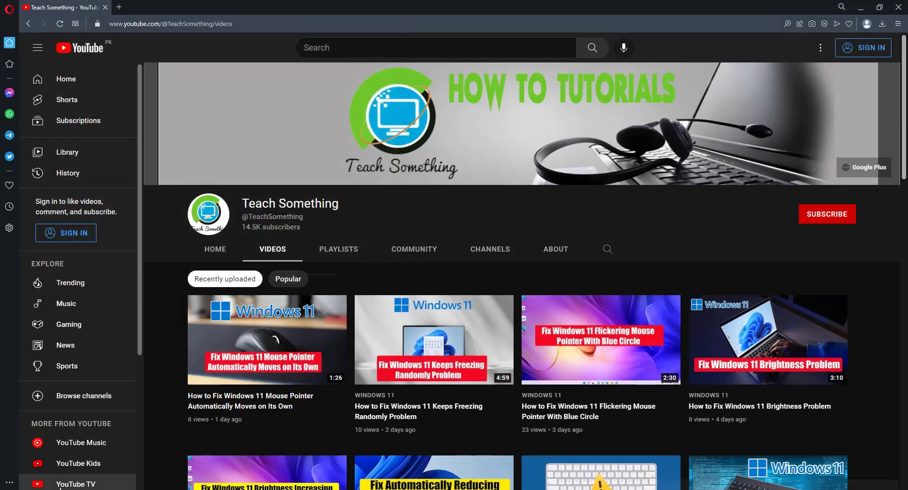
# Reopen Device Manager by searching Windows for "device manager"
pyautogui.press('super+s')
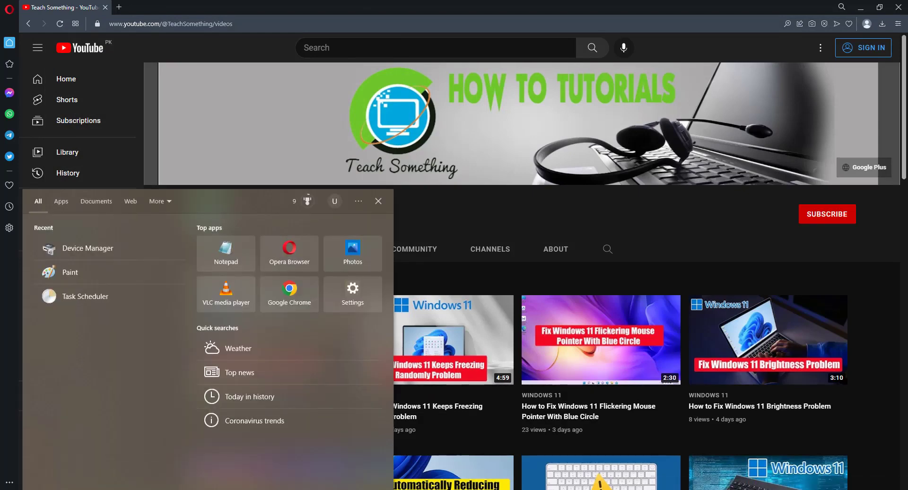
pyautogui.write('device')
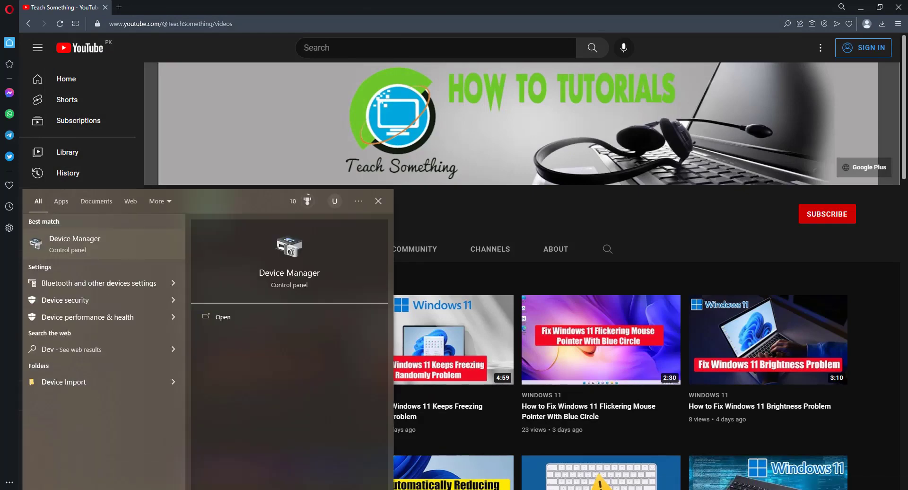
pyautogui.write(' manager')
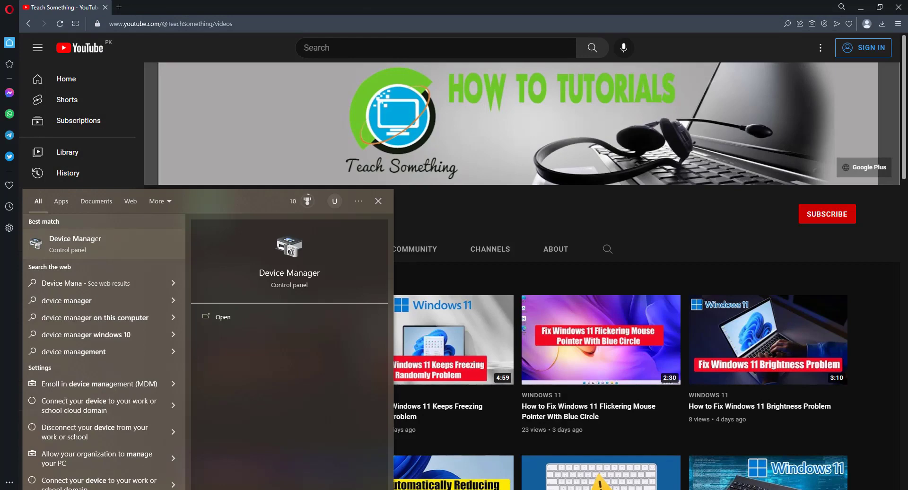
pyautogui.click(96, 249)
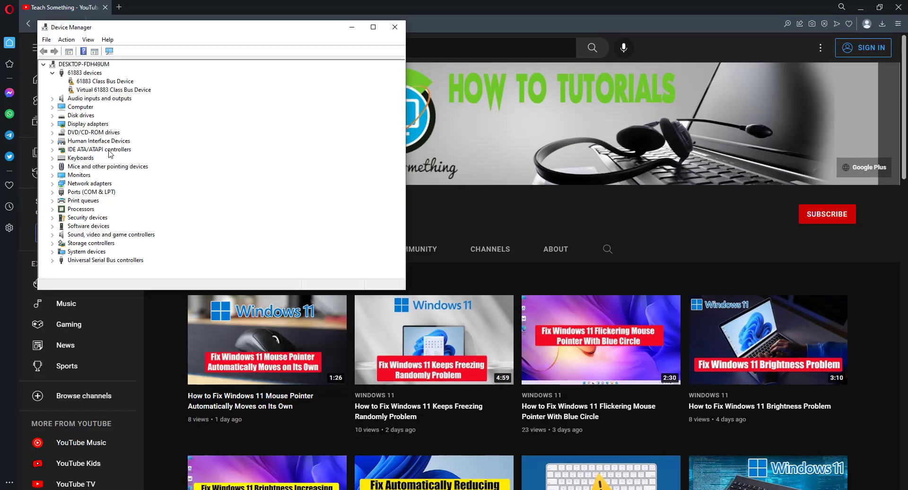
# Start a manual driver update for Intel(R) HD Graphics and list the available drivers on the computer
pyautogui.click(78, 125)
pyautogui.click(56, 125)
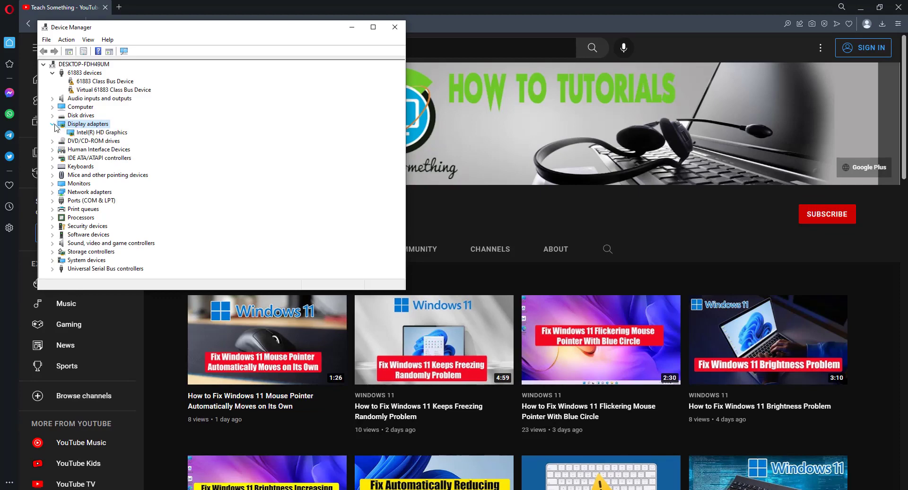
pyautogui.click(84, 133)
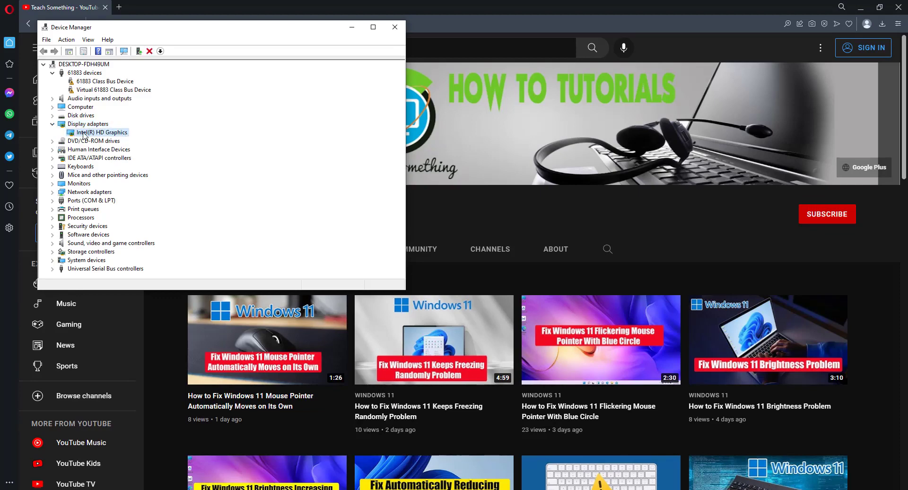
pyautogui.rightClick(115, 135)
pyautogui.click(141, 138)
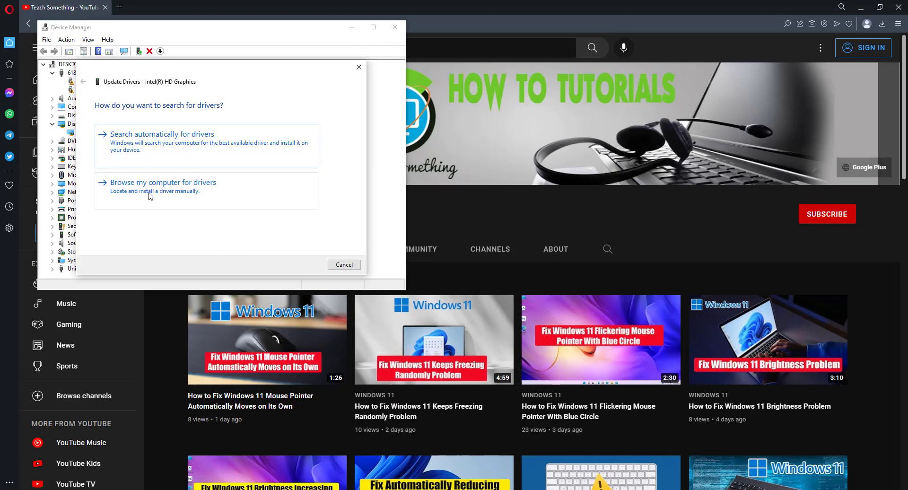
pyautogui.click(196, 190)
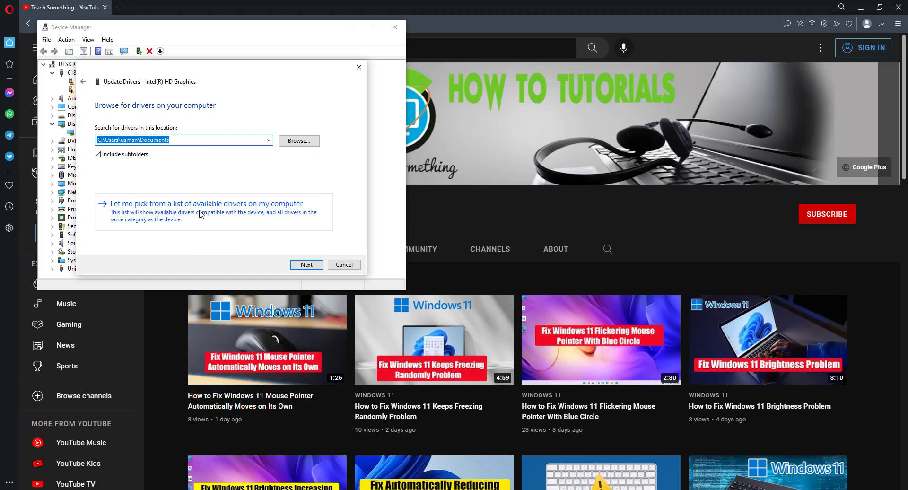
pyautogui.click(285, 217)
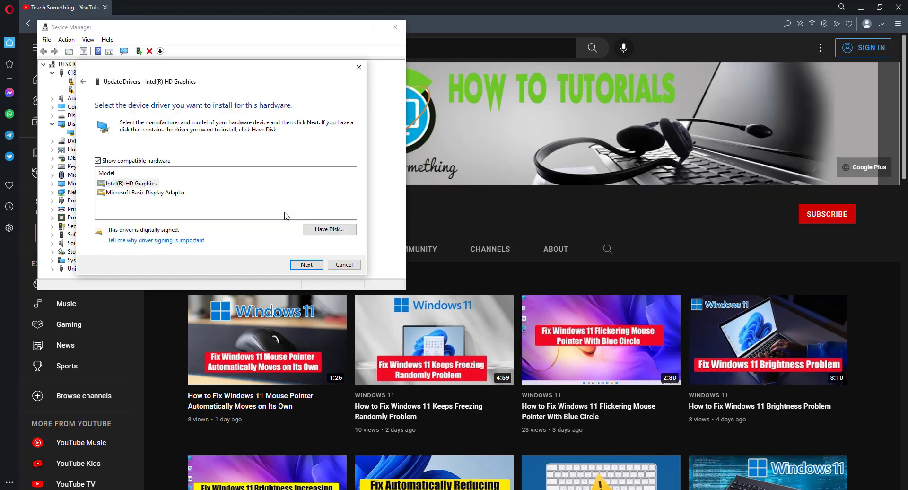
# Install the compatible Intel(R) HD Graphics driver model and close the update wizard and Device Manager
pyautogui.click(143, 185)
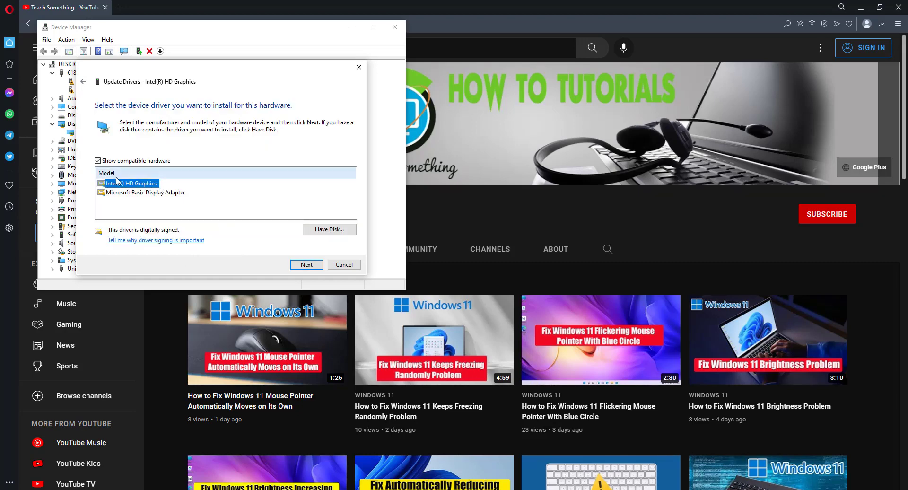
pyautogui.click(307, 264)
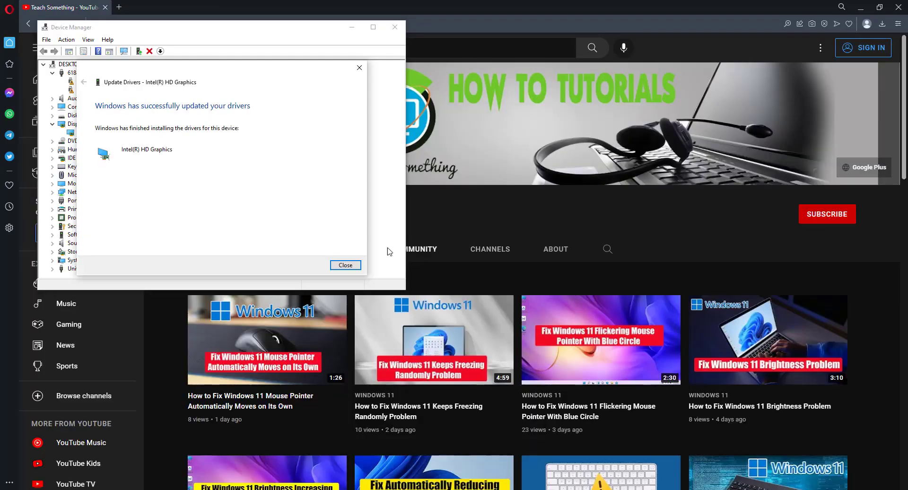
pyautogui.click(347, 262)
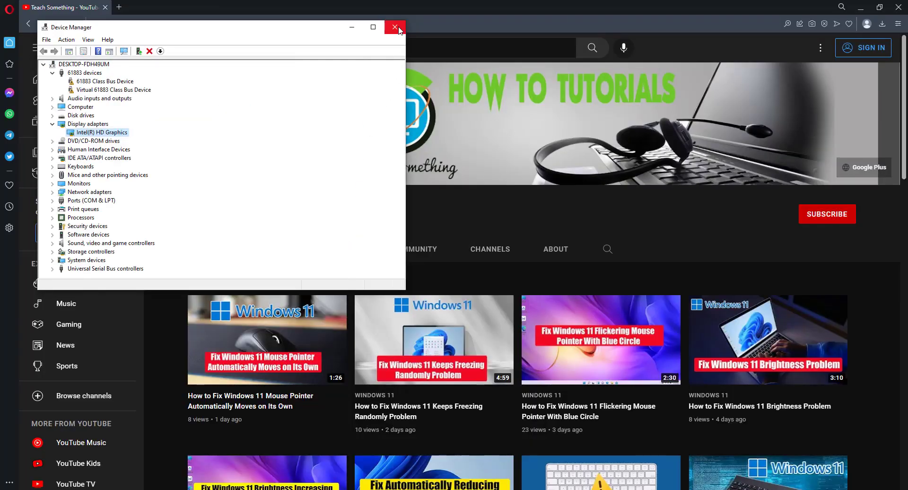
pyautogui.click(395, 27)
pyautogui.press('super')
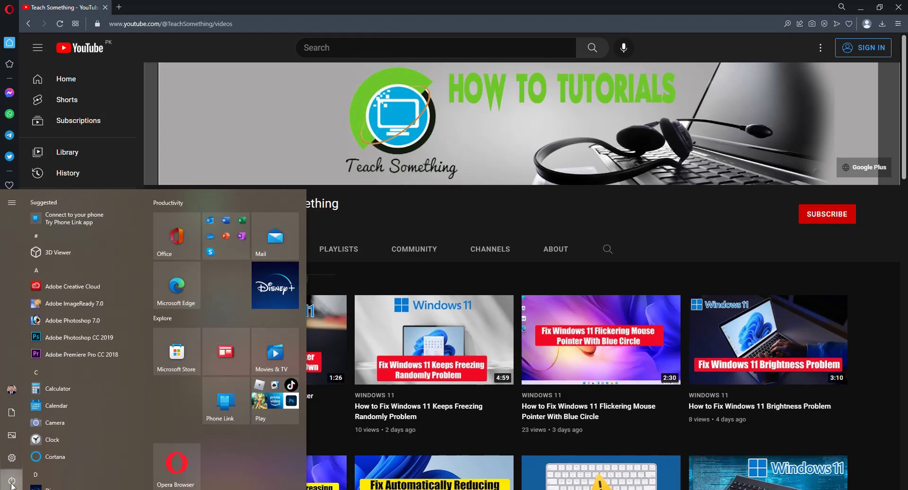
pyautogui.click(11, 480)
pyautogui.click(426, 222)
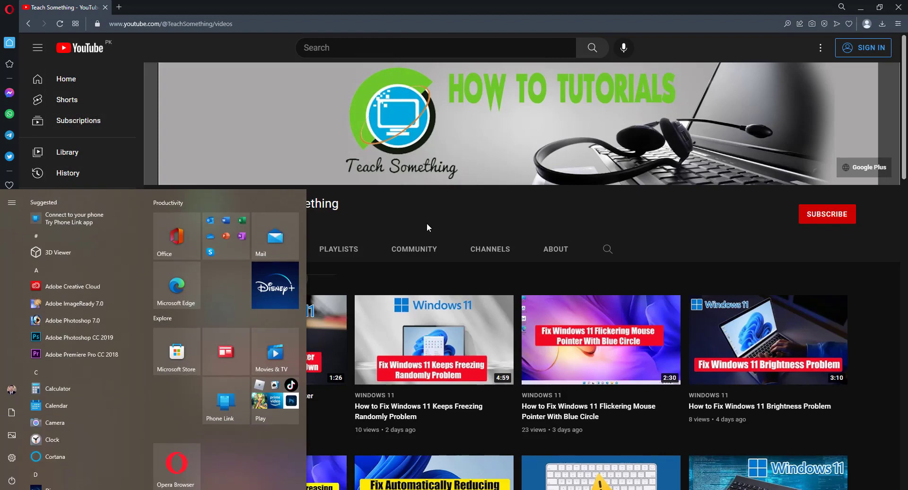
pyautogui.click(426, 223)
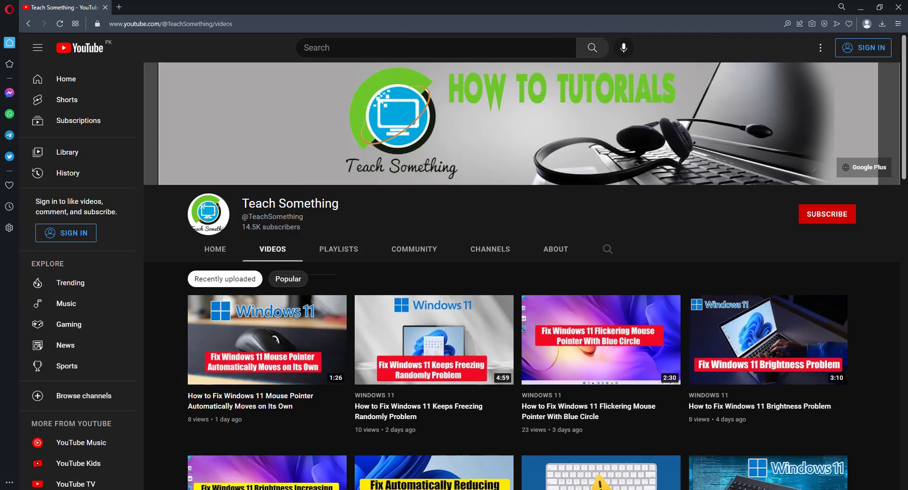
# Find Device Manager with a Windows search for "device manager" and open it again
pyautogui.click(133, 489)
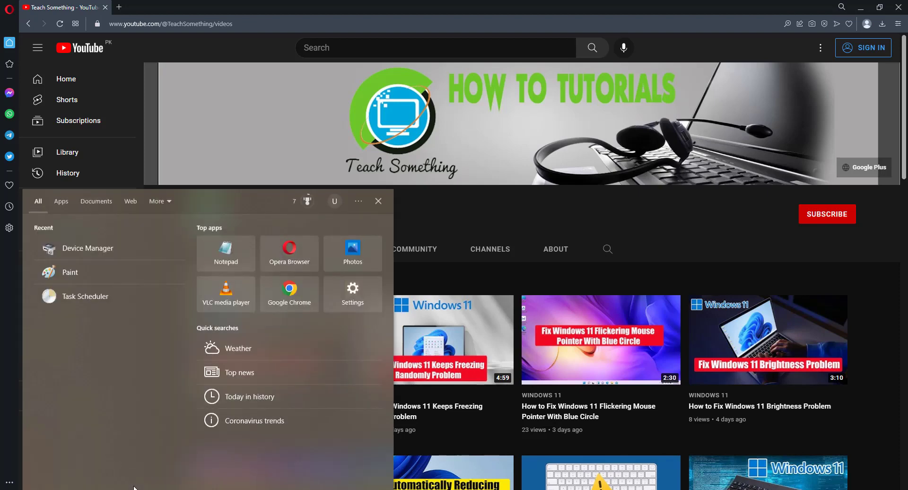
pyautogui.write('device')
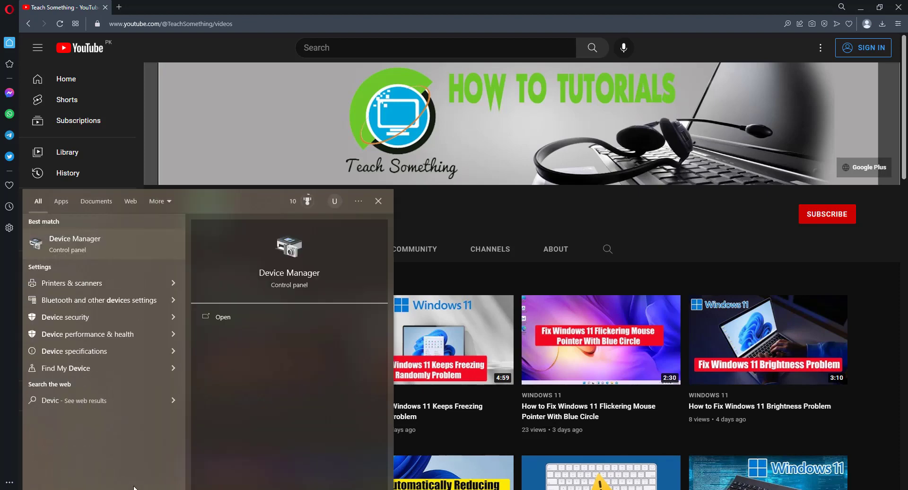
pyautogui.write(' manager')
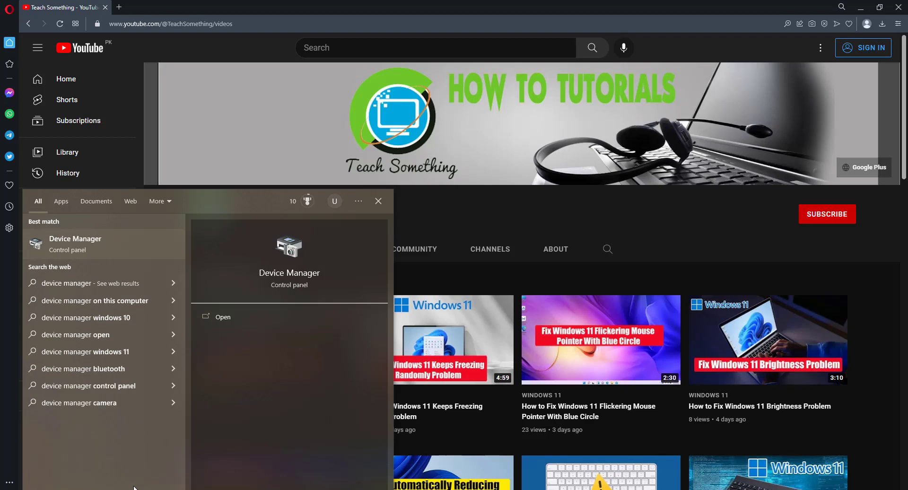
pyautogui.click(94, 238)
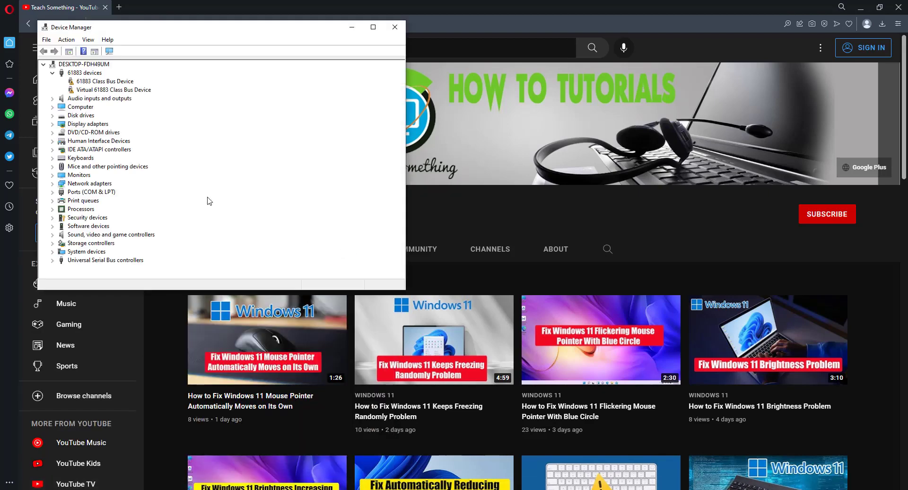
# Expand the Display adapters category and move the Device Manager window over the channel's video list
pyautogui.click(55, 124)
pyautogui.click(52, 125)
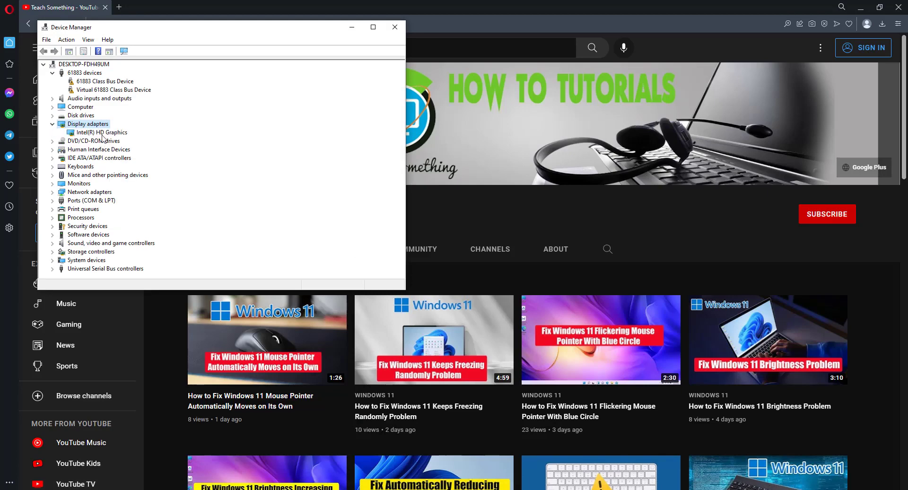
pyautogui.moveTo(230, 28); pyautogui.dragTo(649, 84)
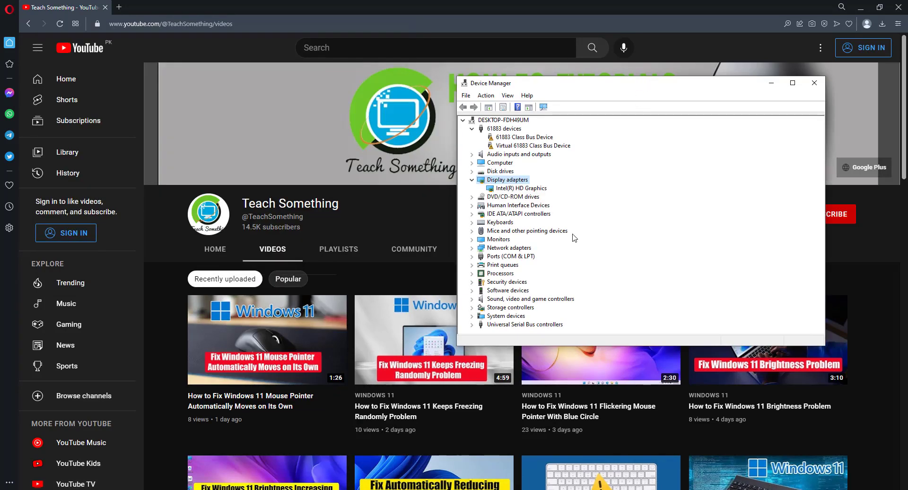
# Open Google in a new browser tab and search for "intel r graphics driver"
pyautogui.click(118, 7)
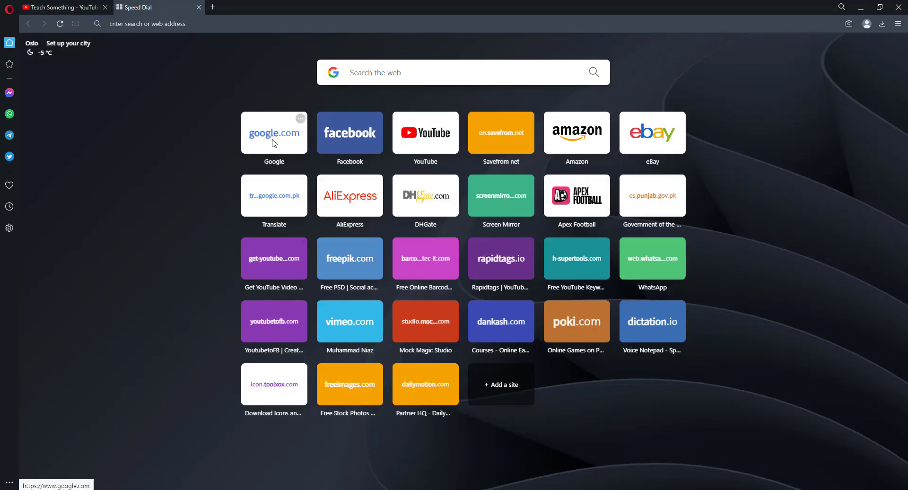
pyautogui.click(272, 140)
pyautogui.click(391, 220)
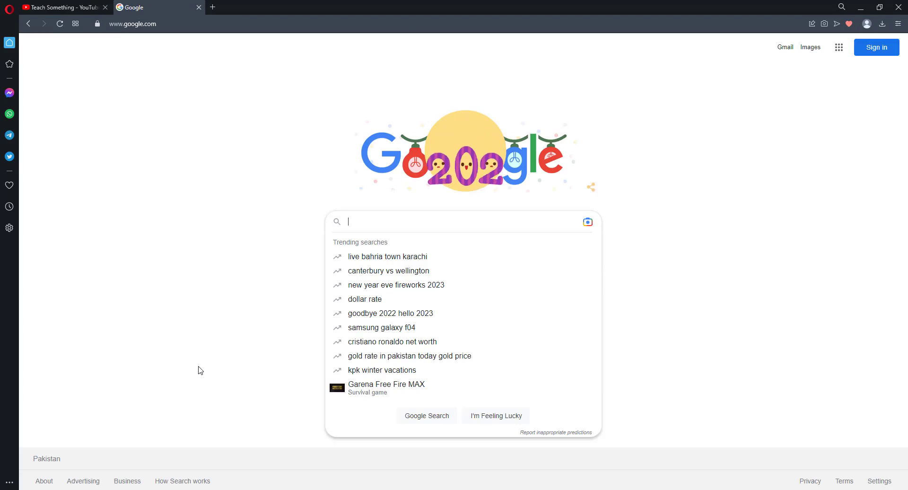
pyautogui.write('intedl')
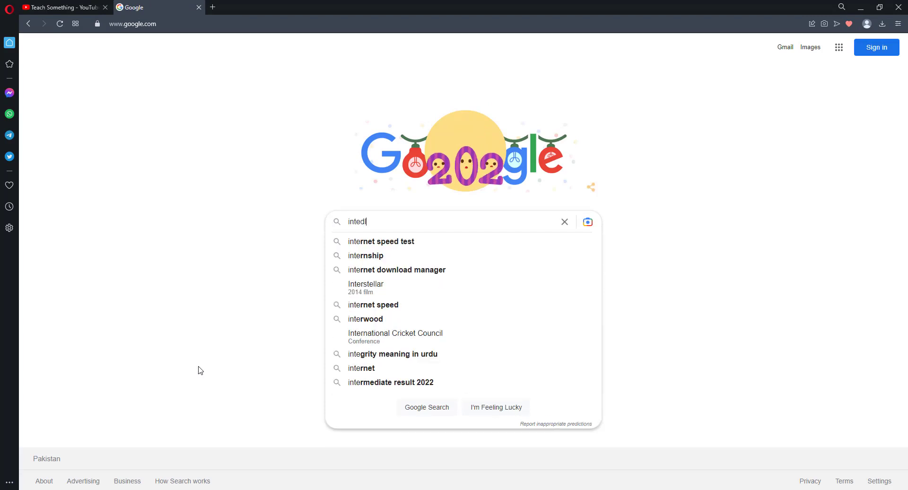
pyautogui.press('BackSpace')
pyautogui.press('BackSpace')
pyautogui.write('l r')
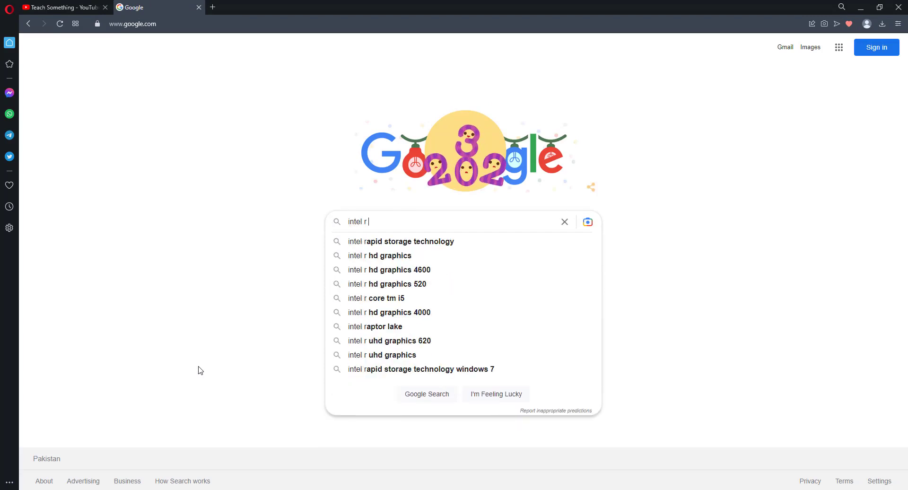
pyautogui.write(' gr')
pyautogui.press('Down')
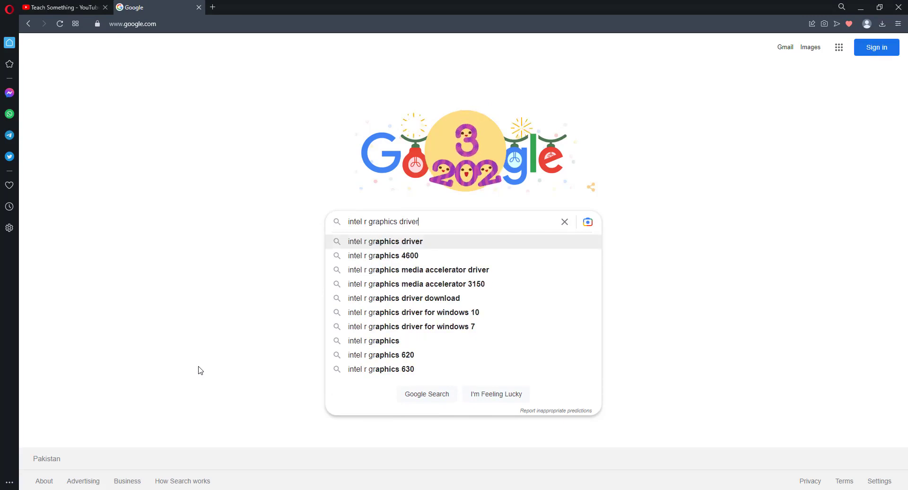
pyautogui.press('Return')
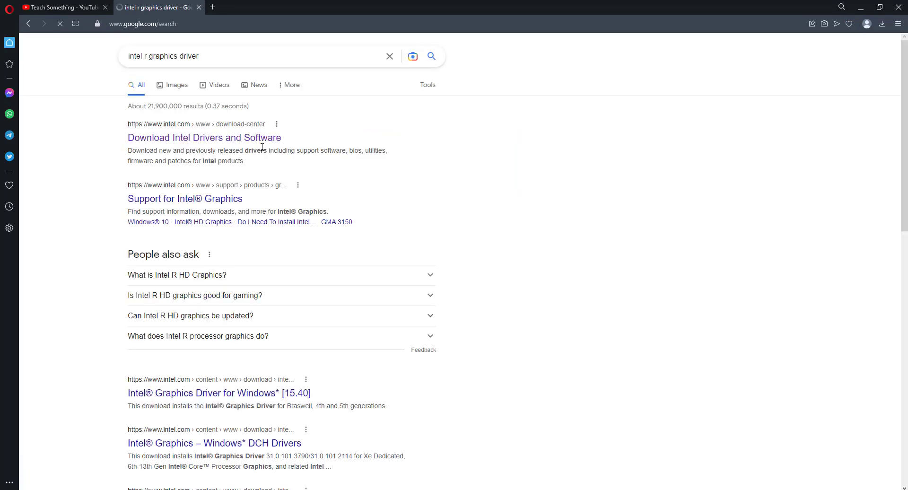
# Open Intel's Download Drivers and Software page from the search results and list the downloads for Graphics products
pyautogui.click(260, 142)
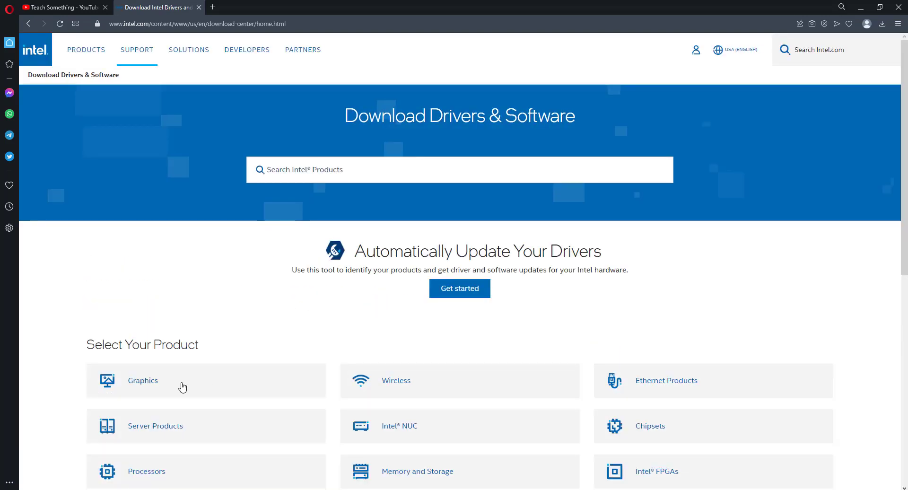
pyautogui.click(135, 382)
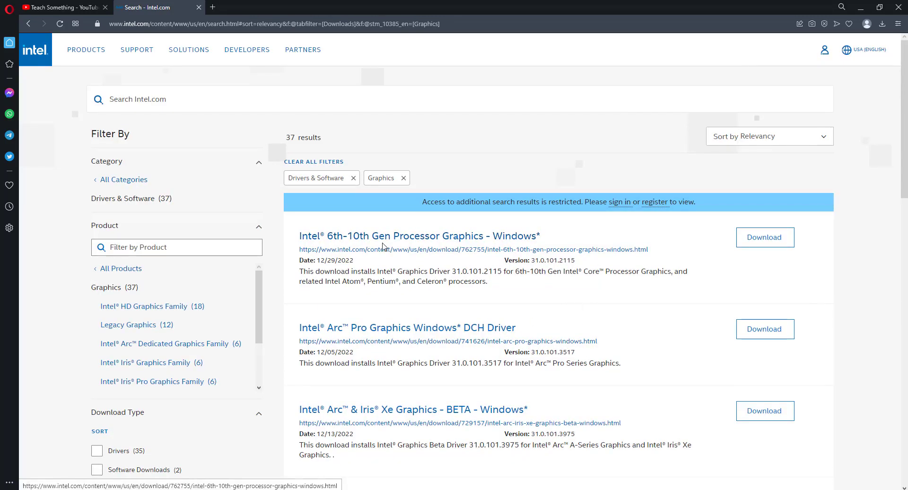
# Download the Intel 6th-10th Gen Processor Graphics driver as gfx_win_101.2115 into Downloads and return to the YouTube channel page
pyautogui.click(780, 244)
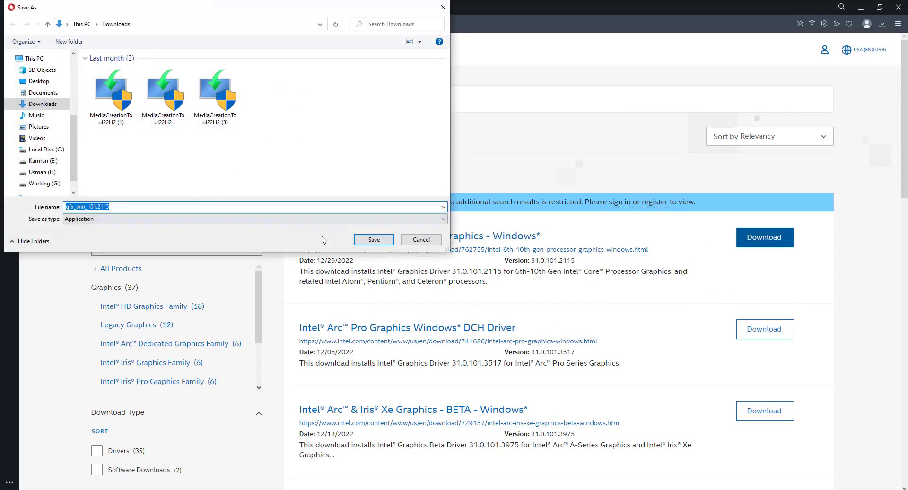
pyautogui.click(374, 240)
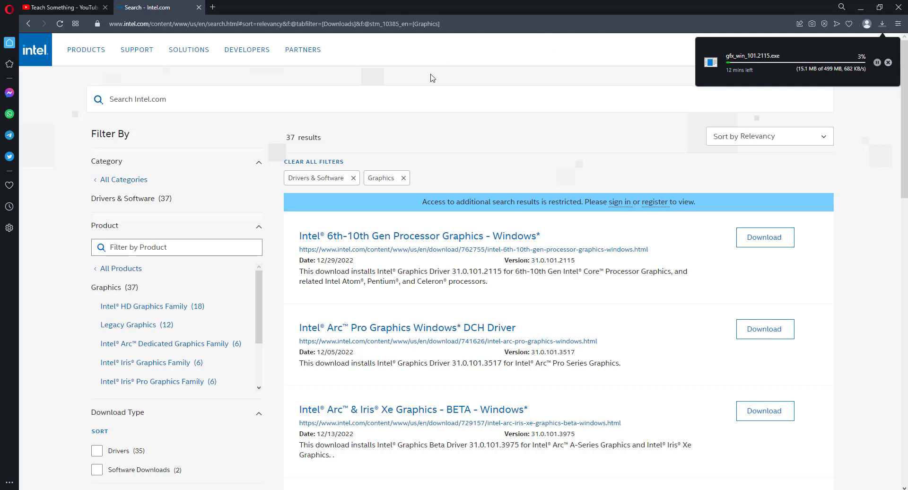
pyautogui.click(62, 11)
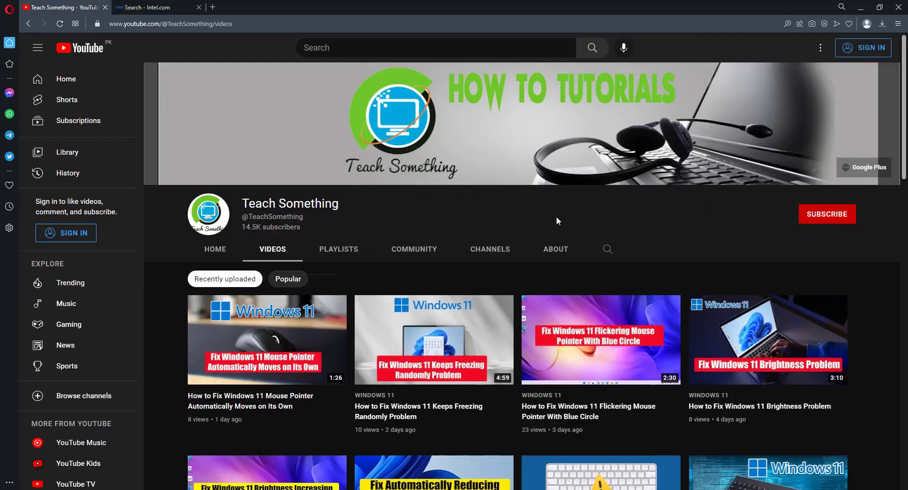